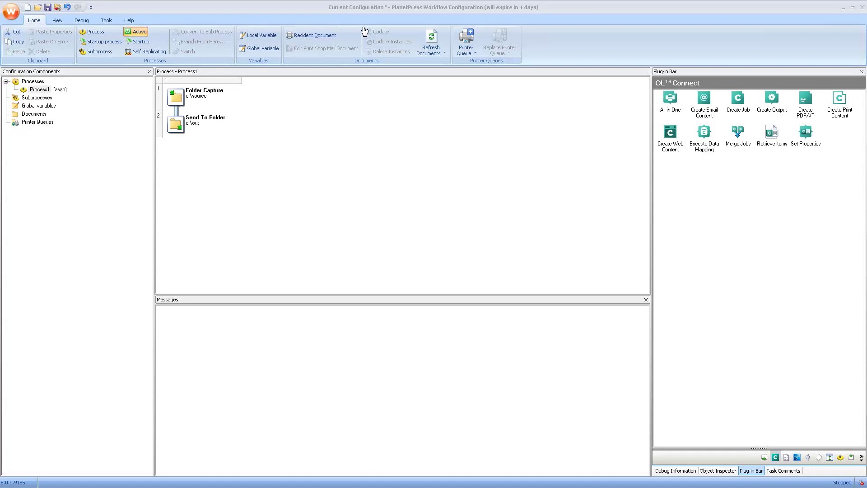
- Switch the Plug-in Bar from OL Connect to the Inputs plug-ins
left_click(850, 459)
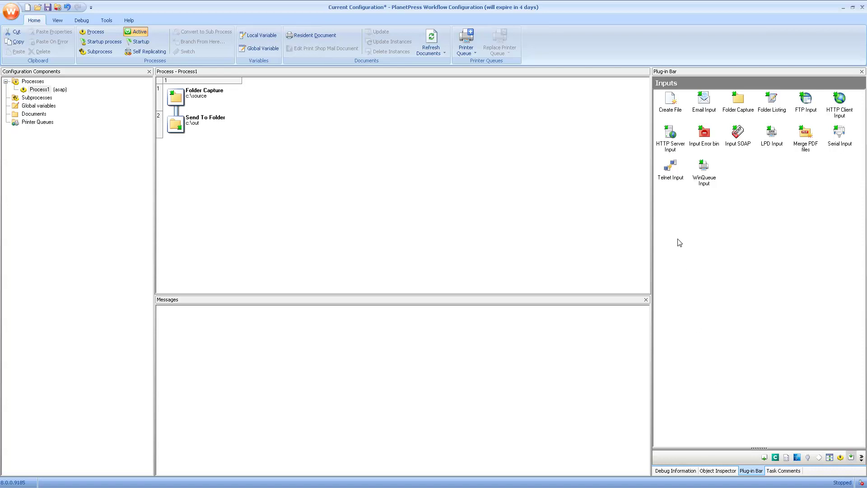
- Replace the Folder Capture input with an HTTP Server Input whose HTTP action is wsindex
left_click_drag(672, 138, 182, 99)
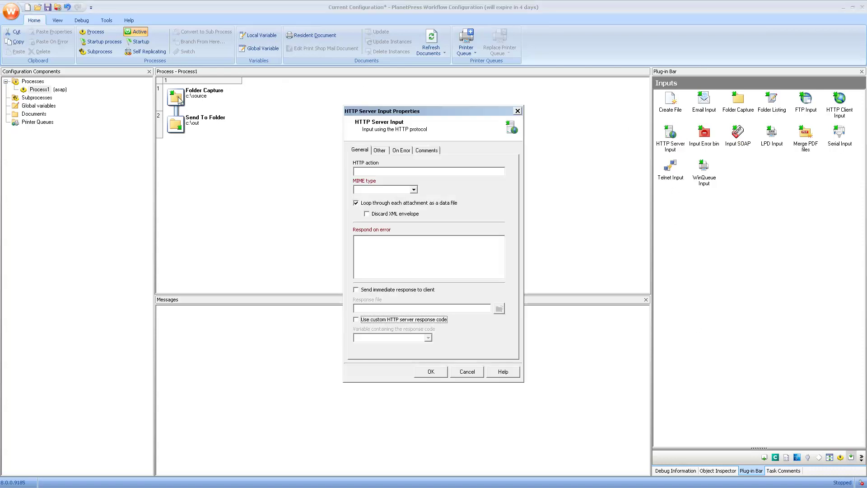
left_click(382, 171)
type("wsindex")
- Set the MIME type to text/html, turn off looping through each attachment, and confirm
left_click(413, 189)
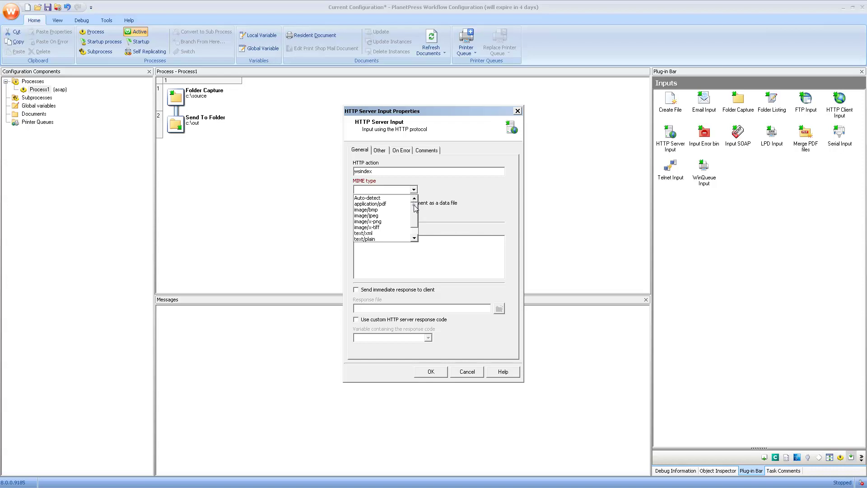
scroll(417, 215, "down", 1)
scroll(416, 215, "down", 1)
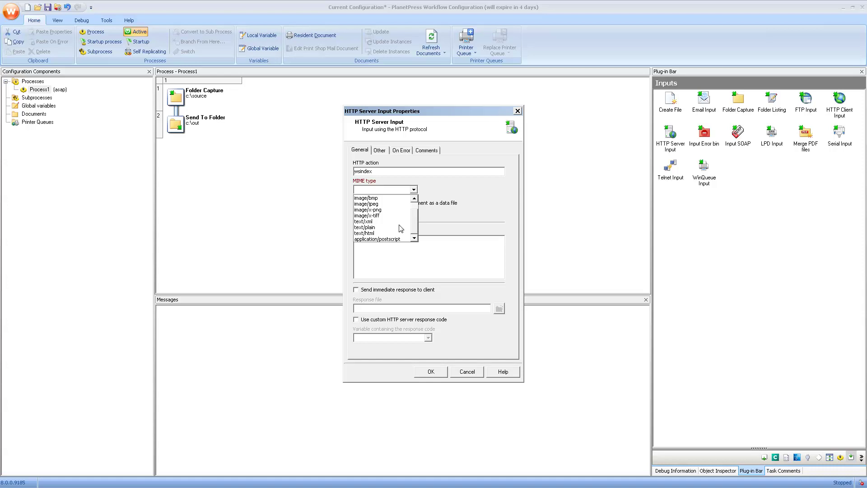
left_click(379, 234)
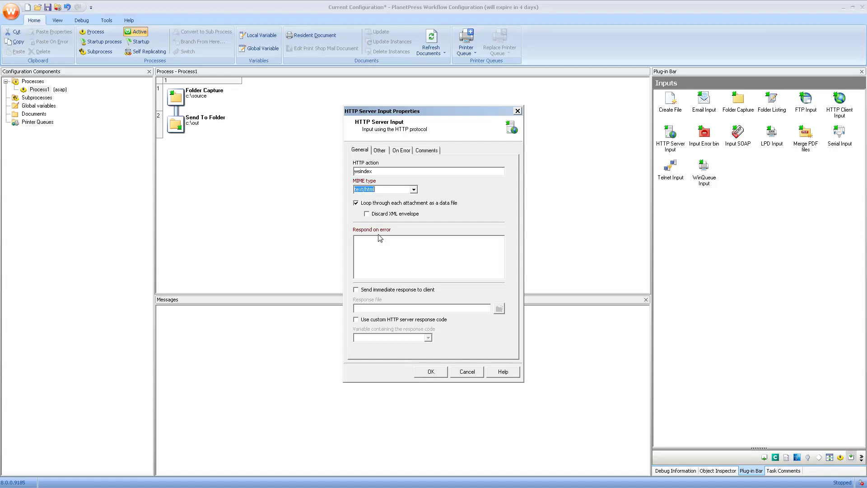
left_click(376, 204)
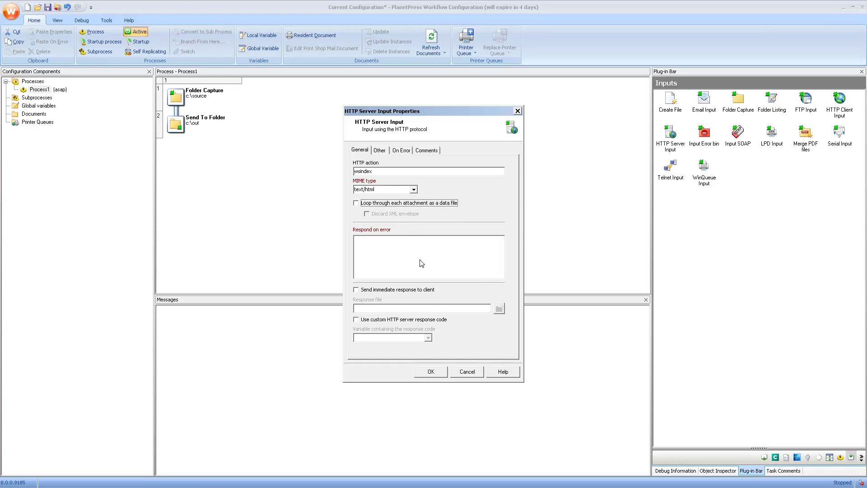
left_click(431, 372)
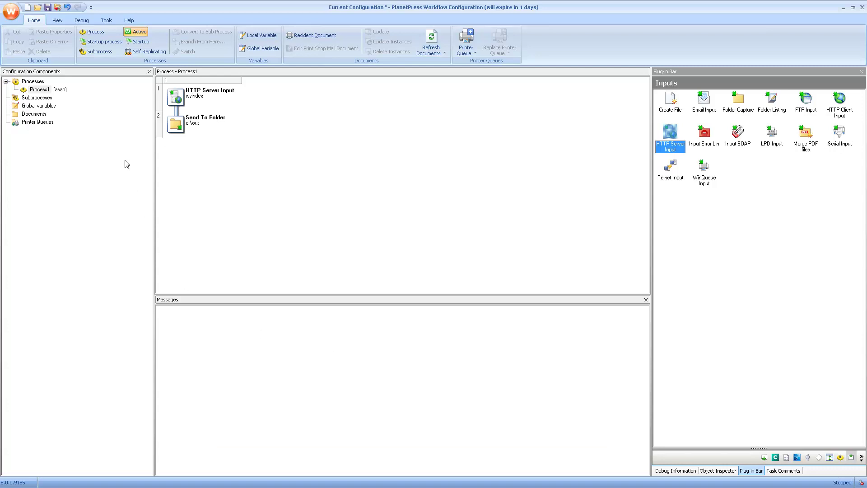
- Send the configuration locally from the Tools tab and start the PlanetPress Workflow service
left_click(106, 20)
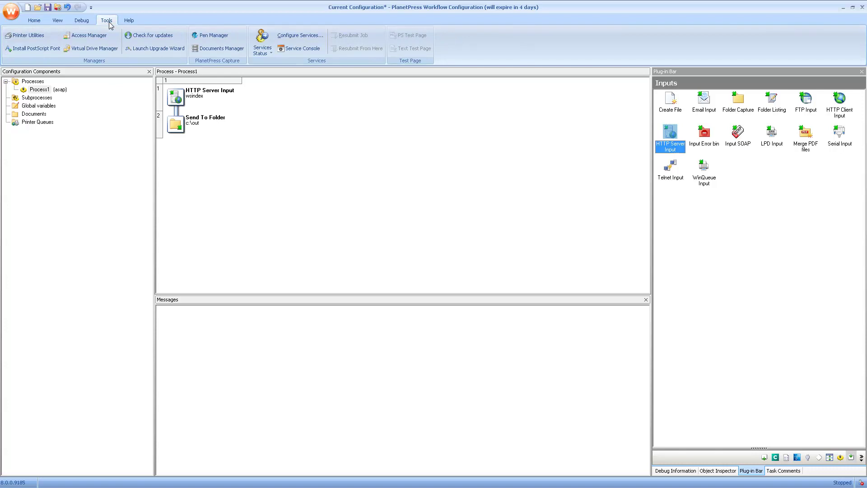
left_click(13, 13)
mouse_move(56, 150)
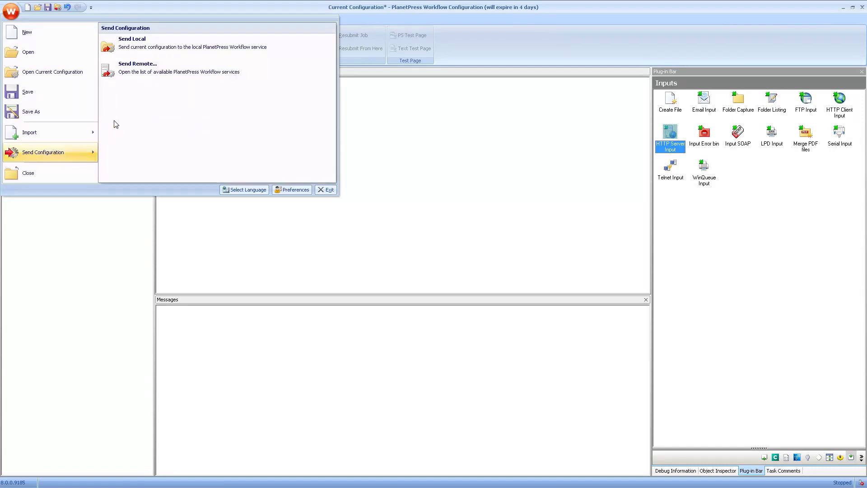
left_click(133, 45)
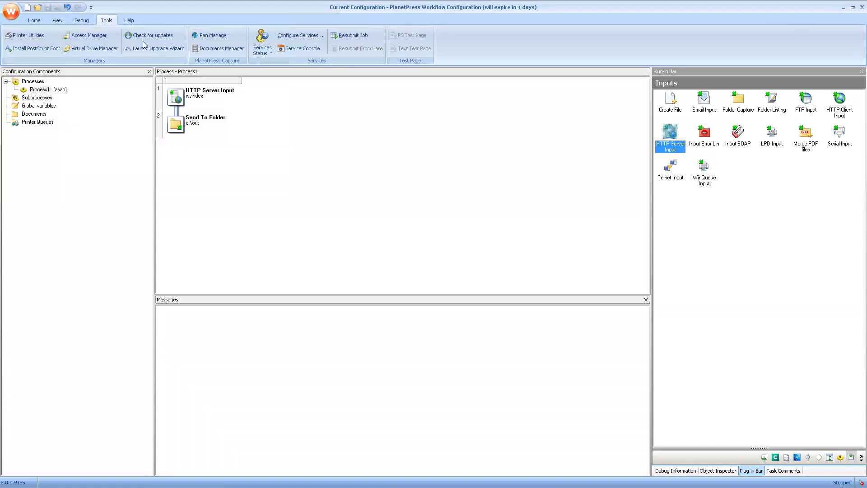
left_click(262, 50)
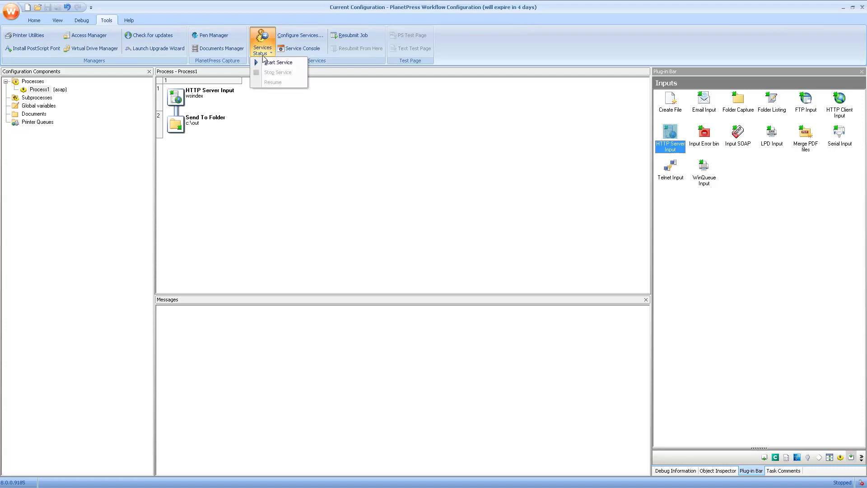
left_click(270, 62)
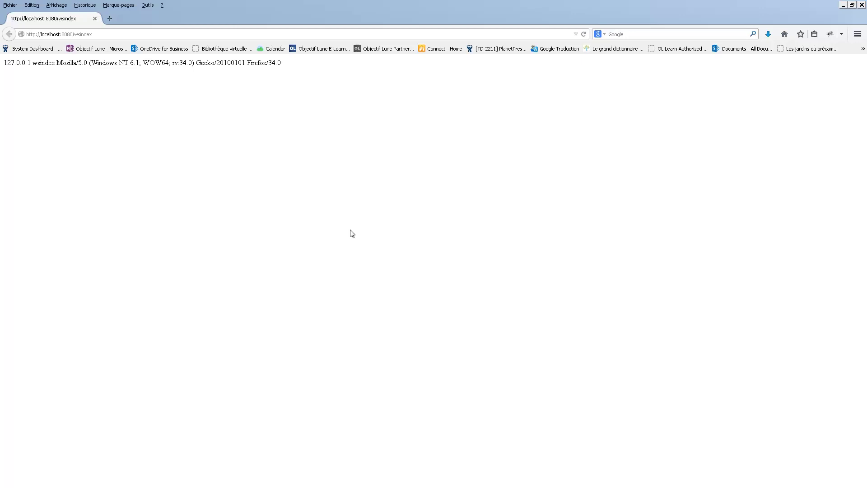
- Leave the Firefox wsindex page and return to PlanetPress Workflow Configuration
key("alt+Tab")
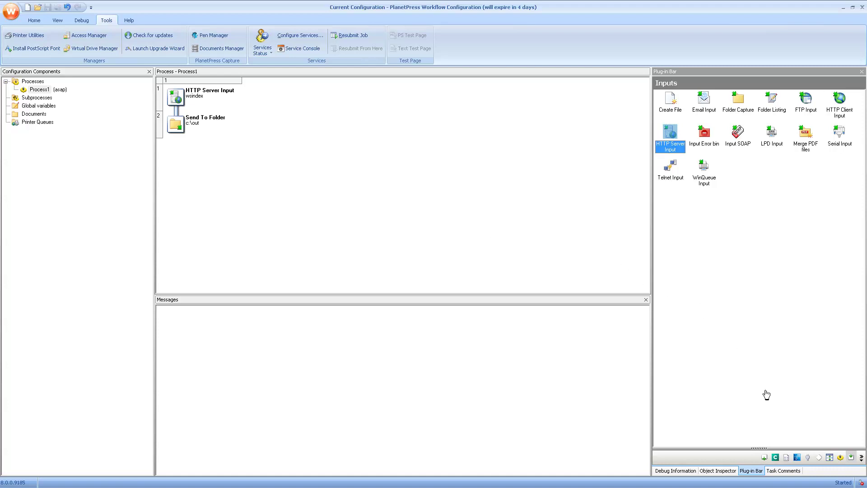
- From OL Connect plug-ins, insert Execute Data Mapping using wsFormData.OL-datamapper between the two tasks
left_click(775, 457)
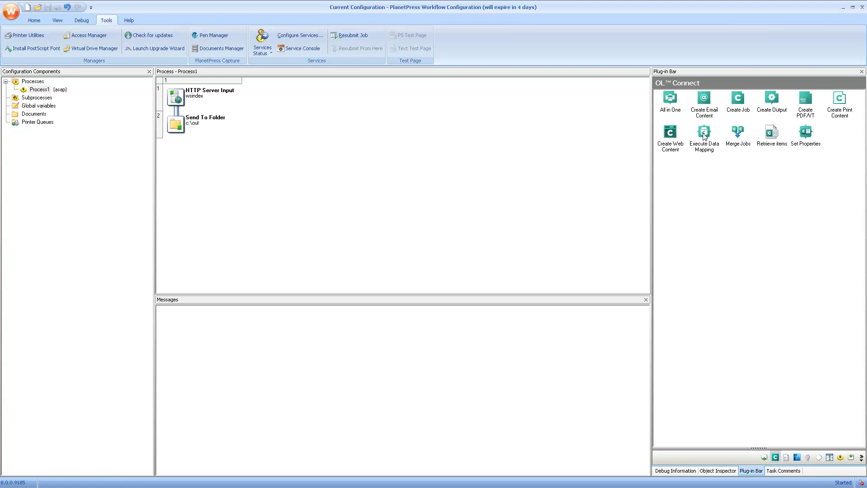
left_click_drag(704, 134, 173, 115)
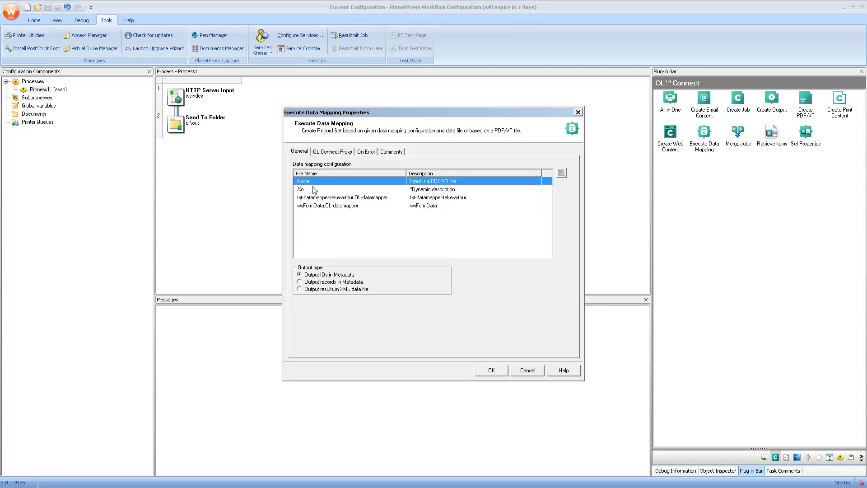
left_click(315, 207)
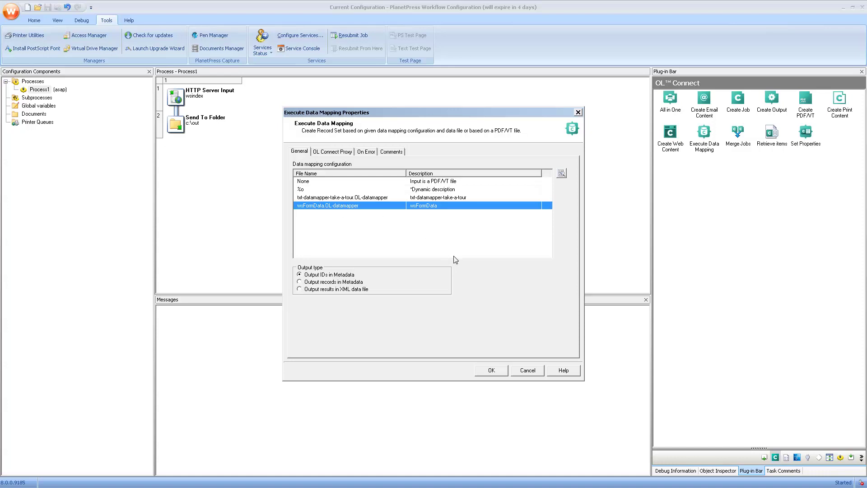
left_click(489, 370)
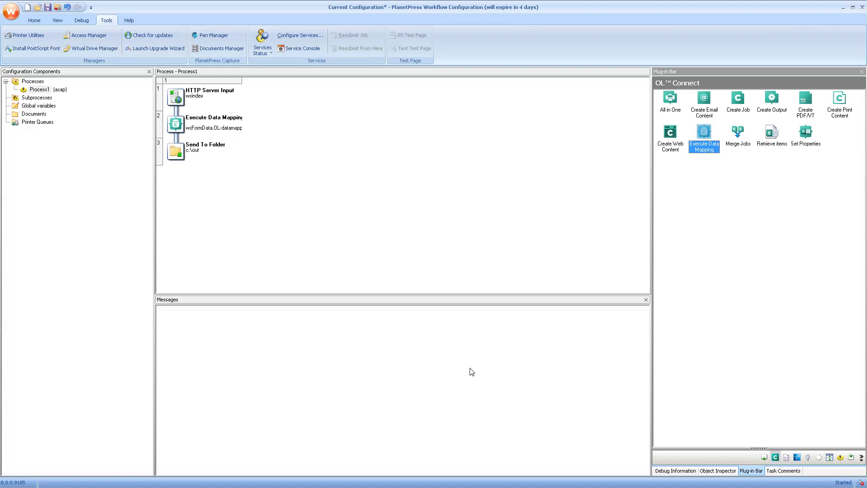
- Load the captured .dat request file as sample data in the Data Selector
left_click(82, 21)
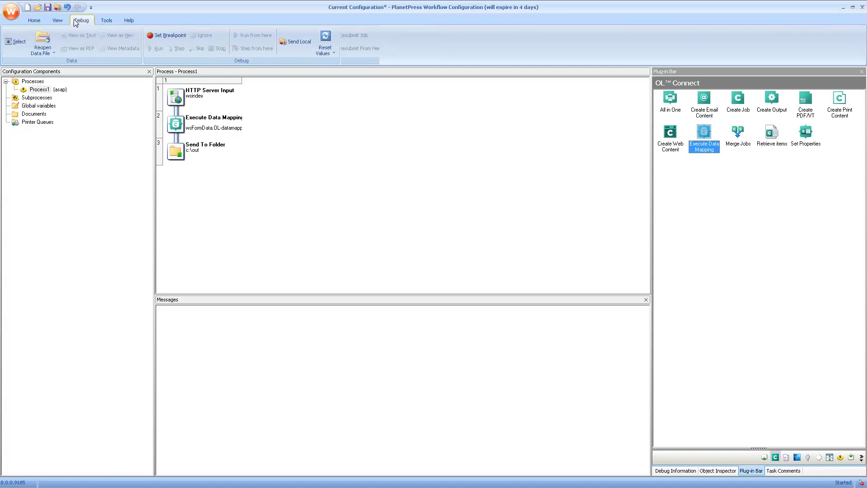
left_click(15, 41)
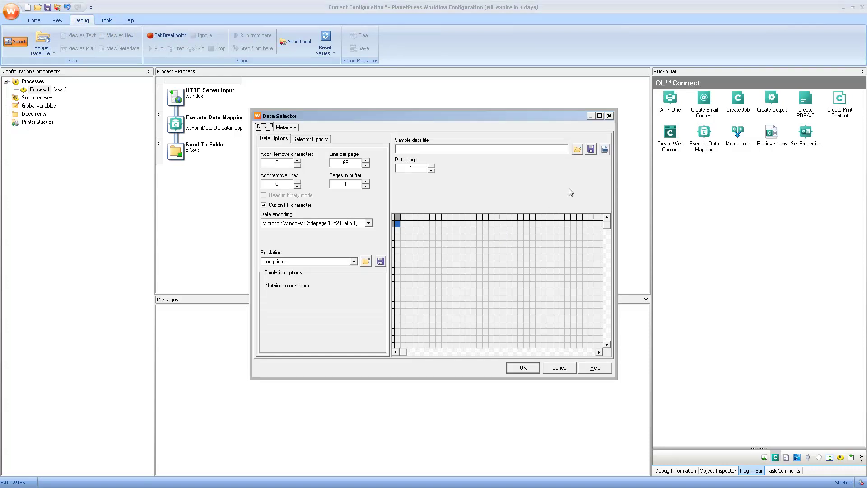
left_click(577, 150)
left_click(402, 205)
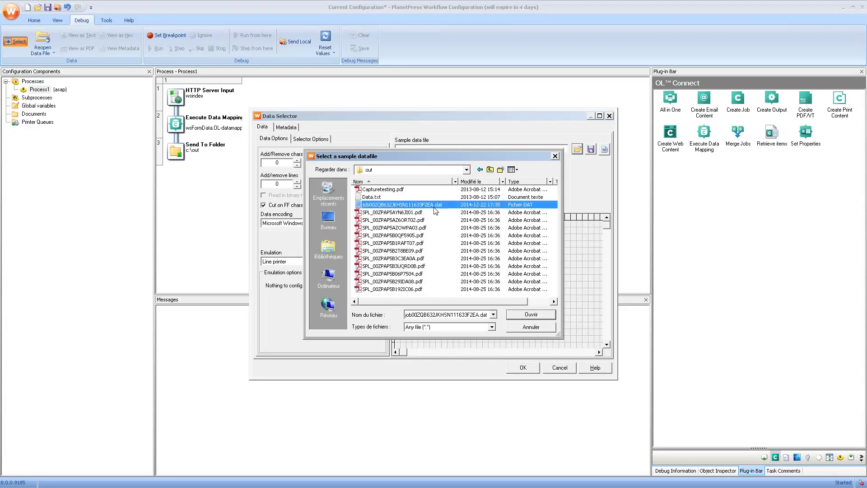
left_click(526, 315)
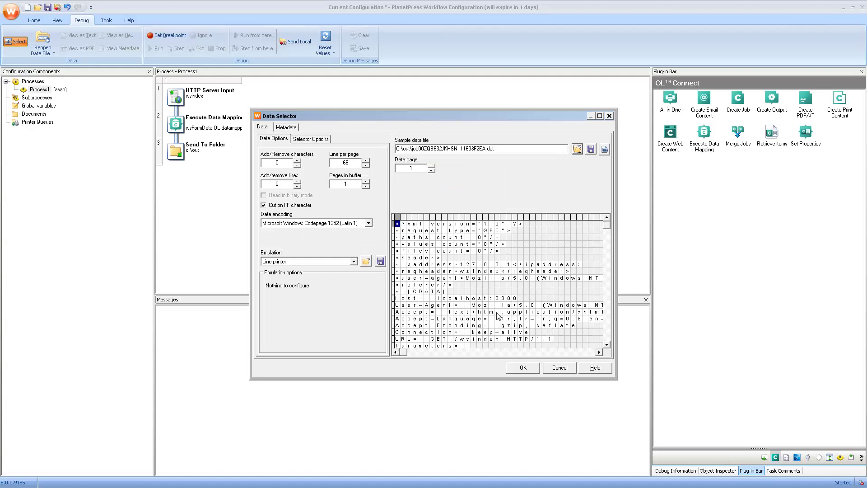
- Set the sample data emulation to XML and accept changing the process emulation
left_click(313, 262)
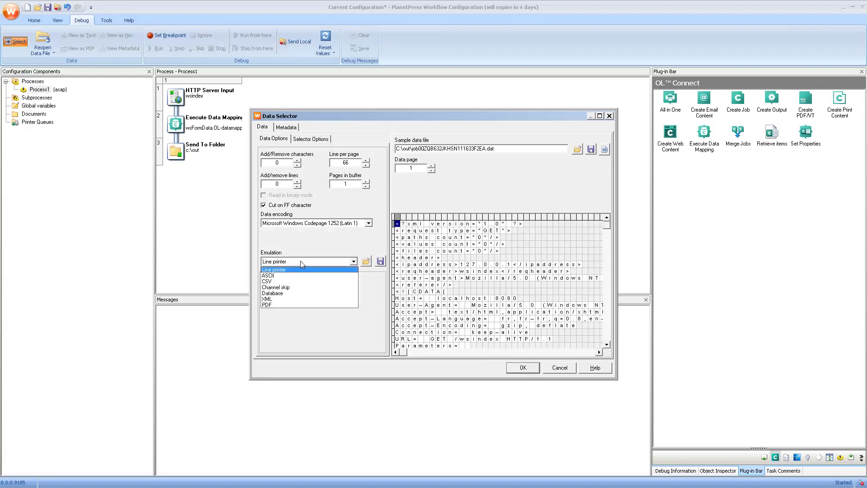
left_click(277, 302)
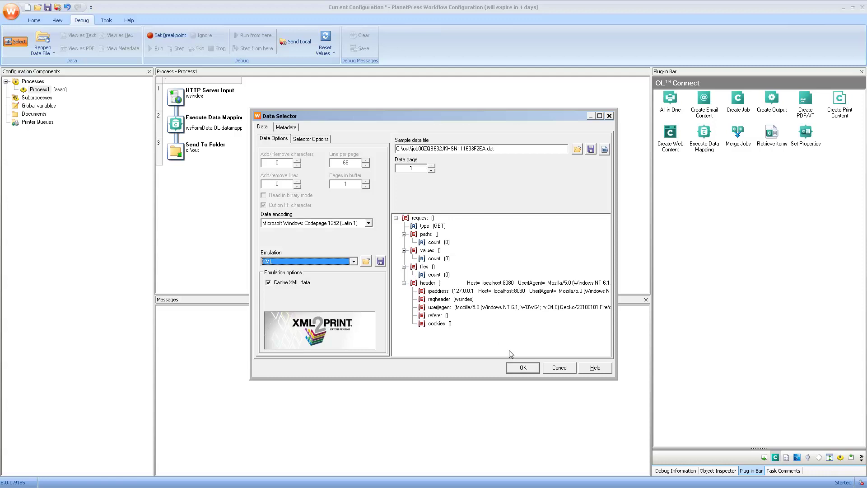
left_click(515, 369)
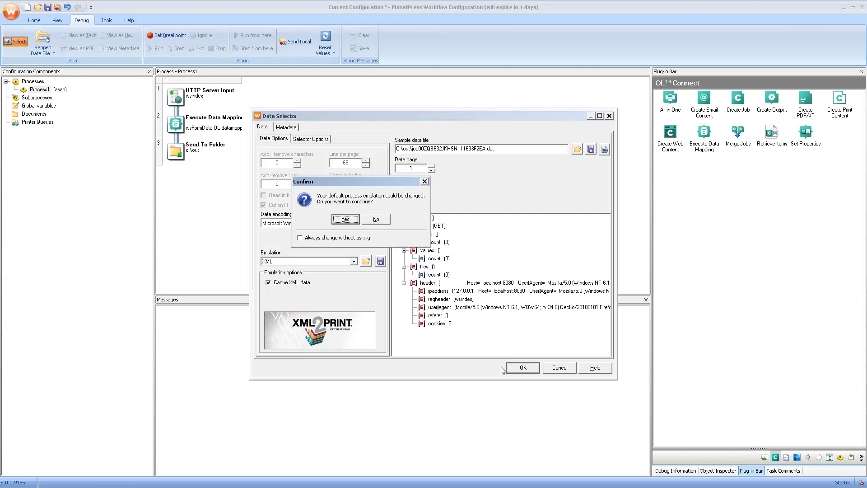
left_click(345, 221)
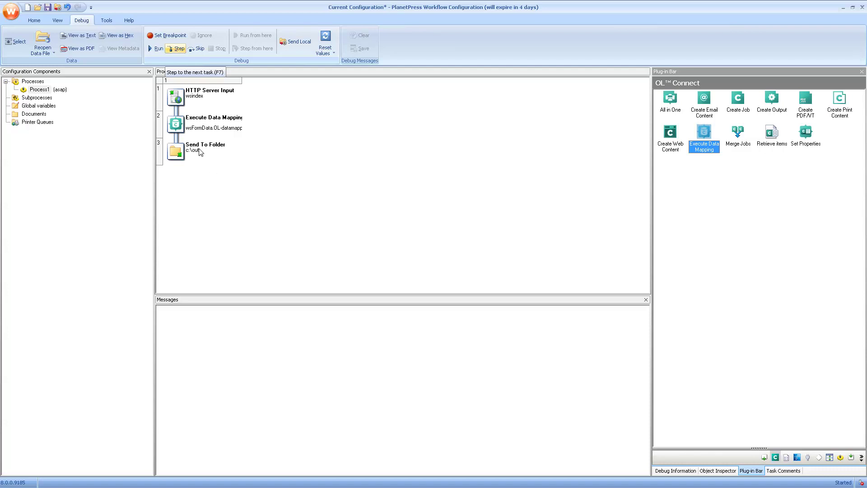
- After the debug step fails as unauthorized, enter the OL Connect proxy username and password in Execute Data Mapping
left_click(178, 49)
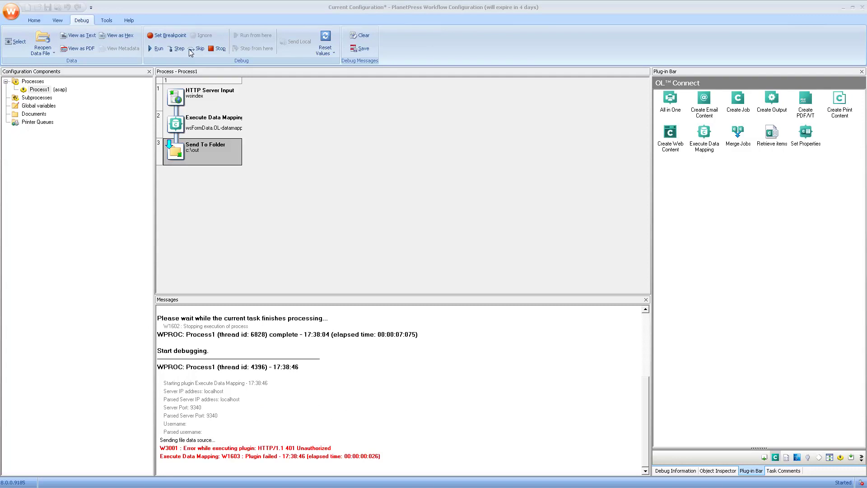
left_click(216, 49)
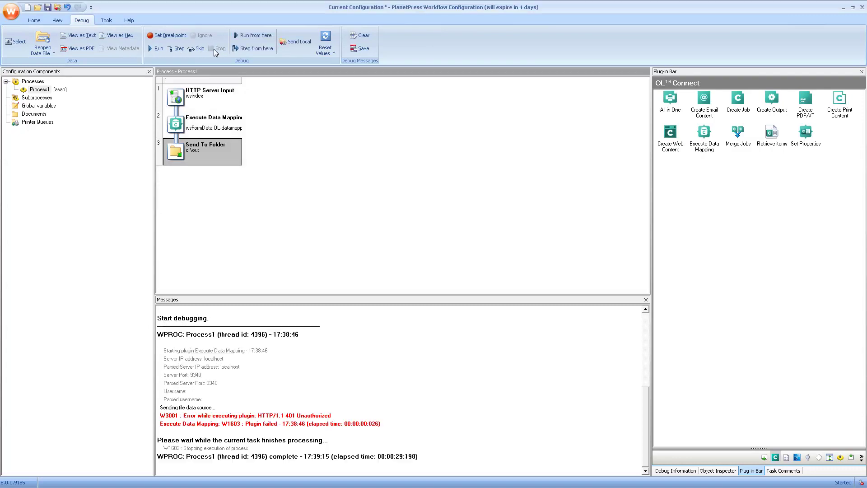
double_click(187, 126)
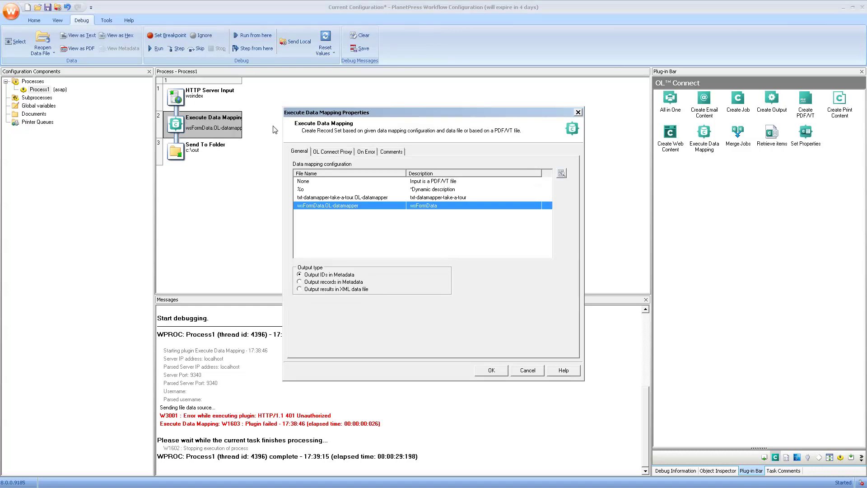
left_click(336, 153)
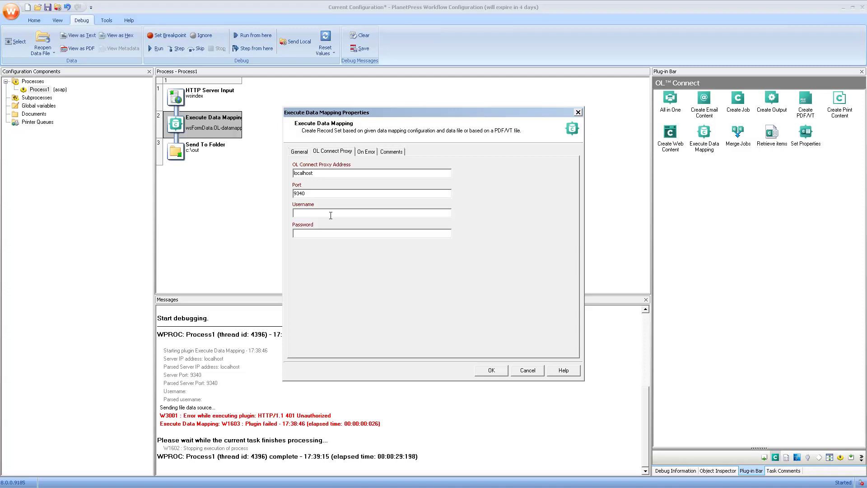
left_click(330, 215)
type("ol-admin")
key("Tab")
type("sec")
left_click(491, 370)
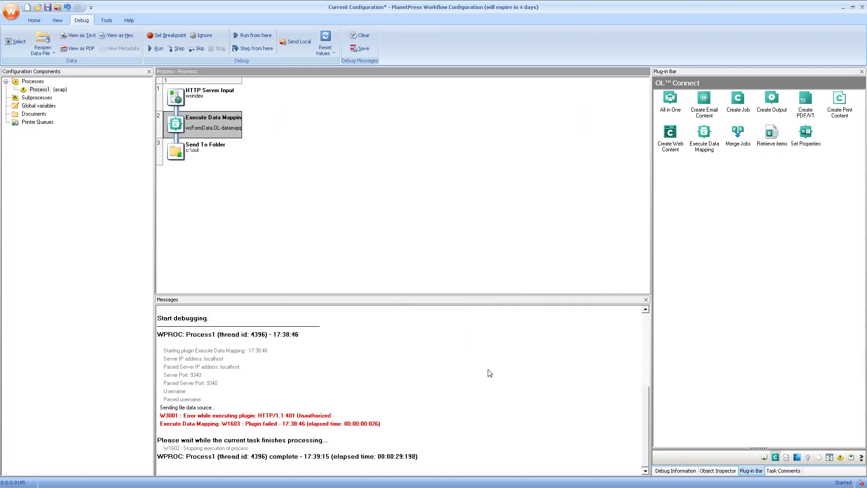
- Debug-step past Execute Data Mapping, view document-level metadata showing record ID 25000, then stop
left_click(177, 48)
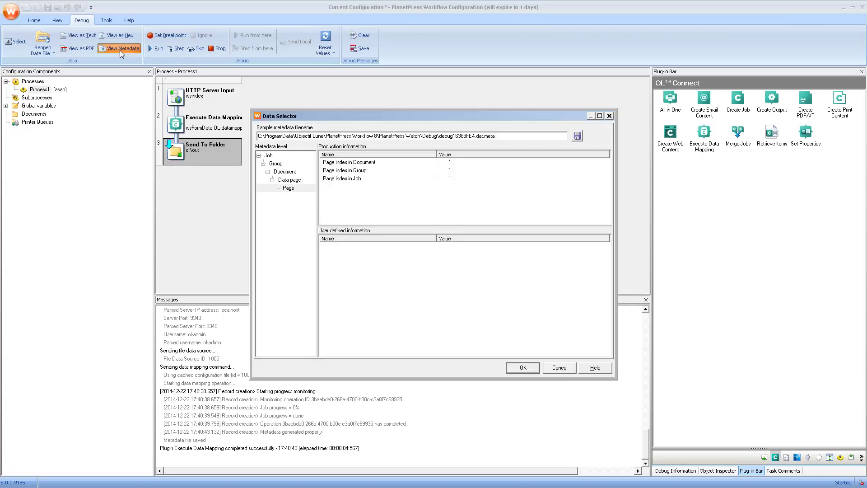
left_click(284, 171)
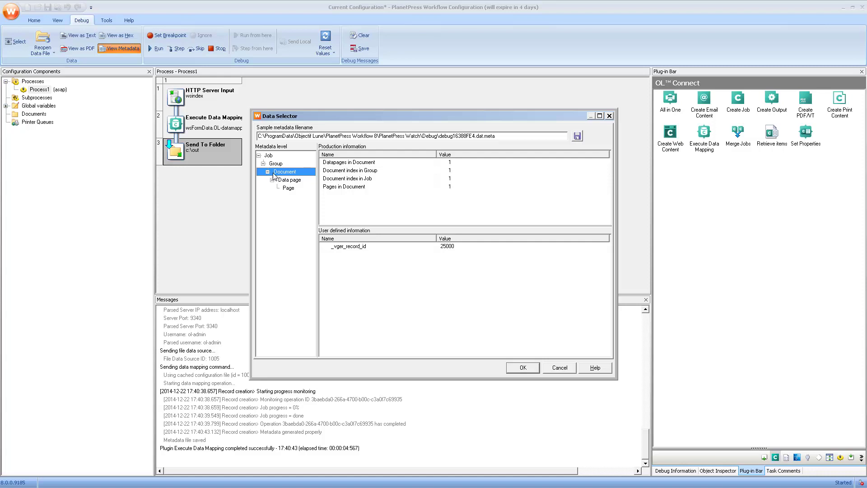
left_click(559, 368)
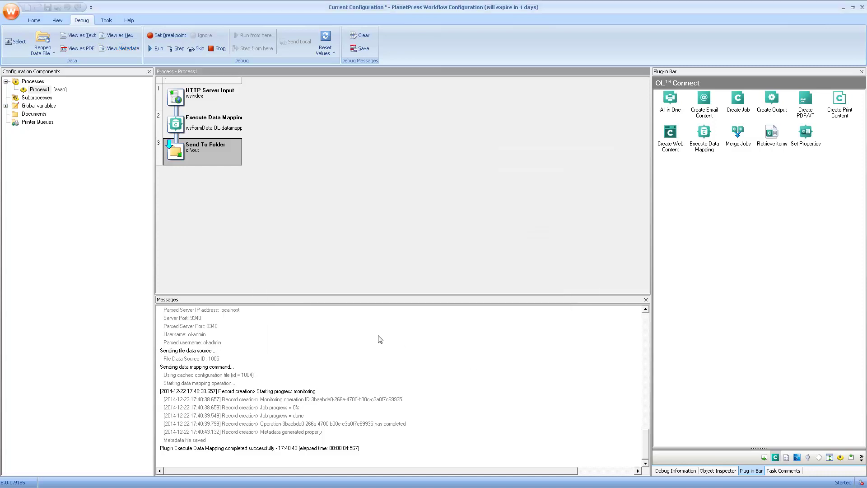
left_click(218, 50)
- Switch Execute Data Mapping's output type to 'Output records in Metadata'
double_click(197, 133)
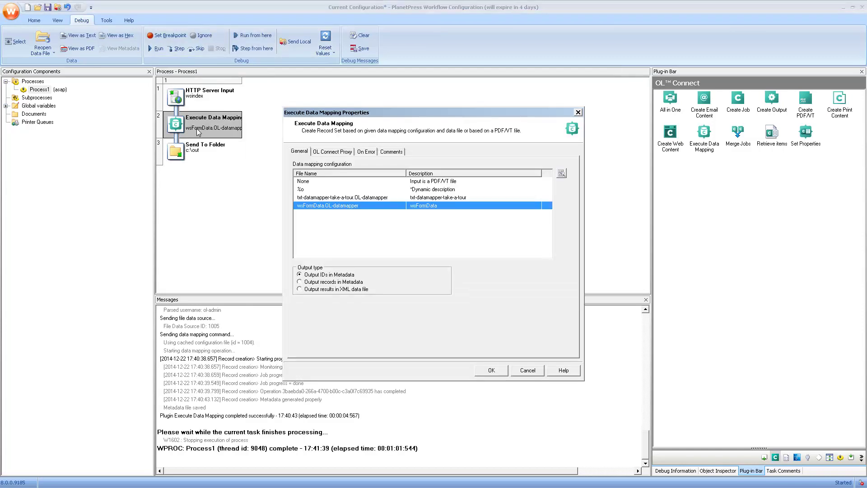
left_click(314, 283)
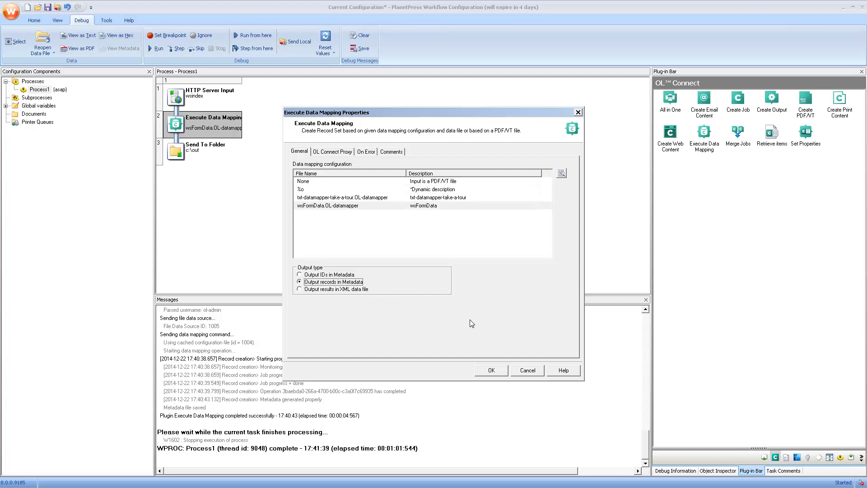
- Confirm the output type, rerun the debug through data mapping, and inspect document metadata's _vger_fld fields
left_click(491, 370)
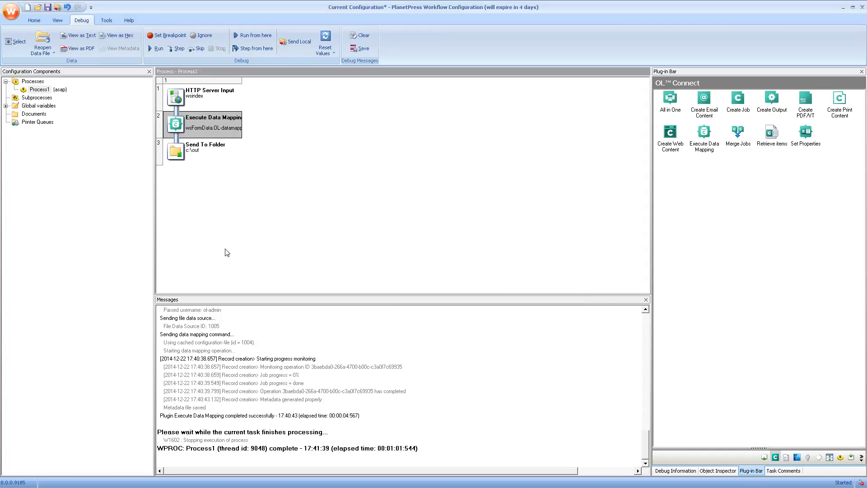
left_click(179, 51)
left_click(175, 49)
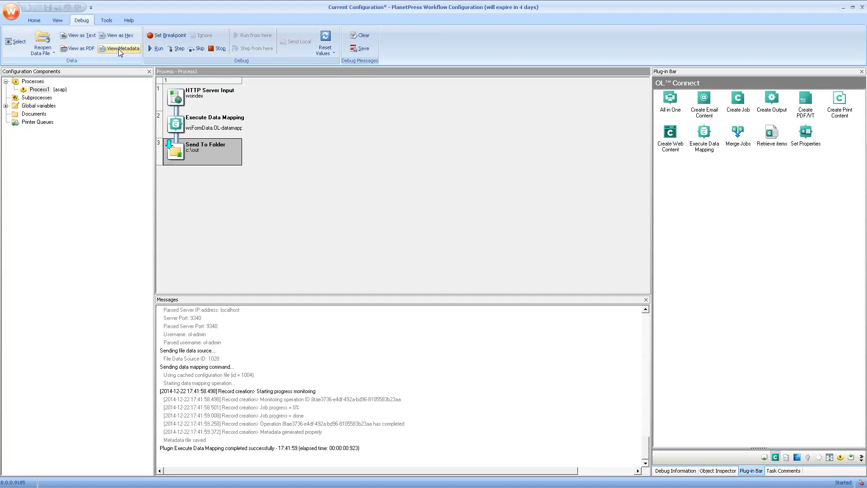
left_click(120, 49)
left_click(285, 172)
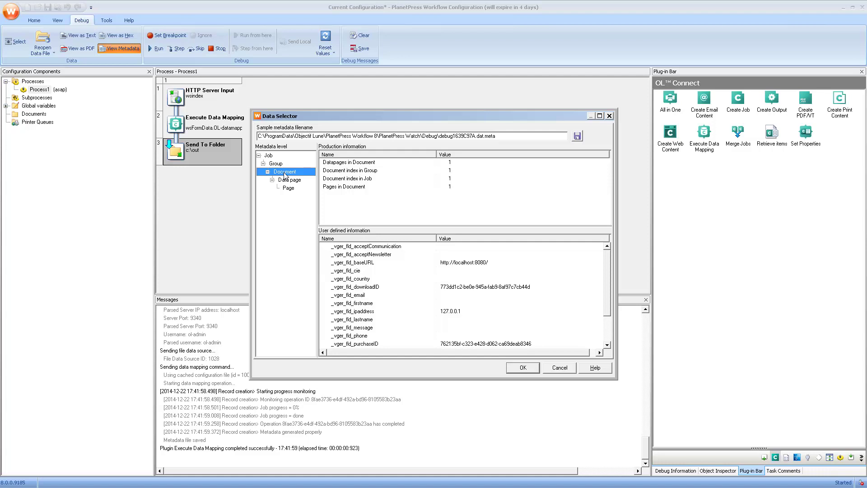
left_click(520, 368)
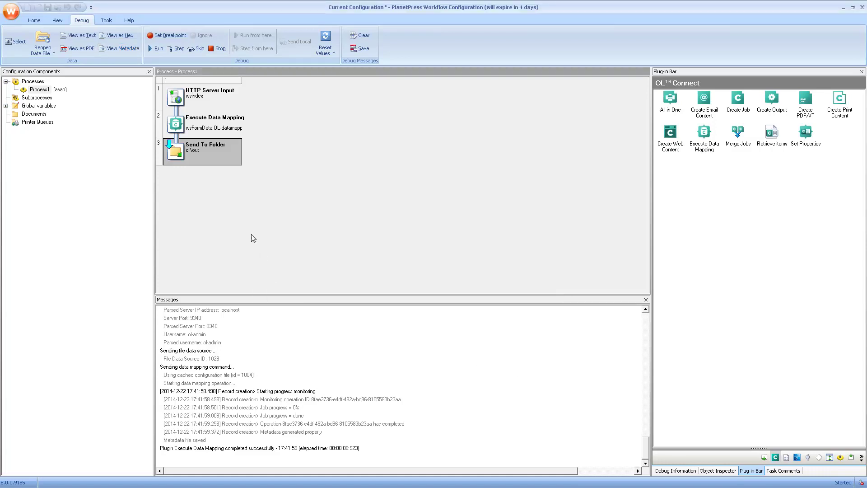
- Stop the debug run and add a Create Web Content task using wsindex.OL-template with Record ID 1
left_click(217, 48)
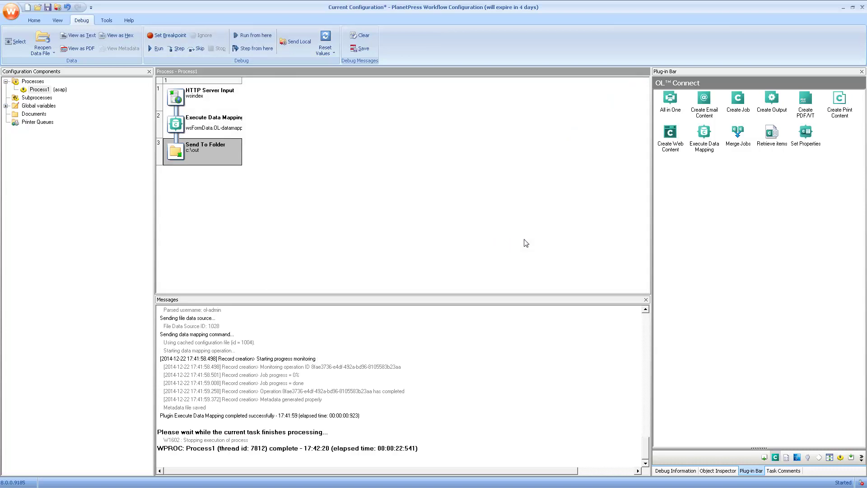
left_click_drag(670, 132, 181, 143)
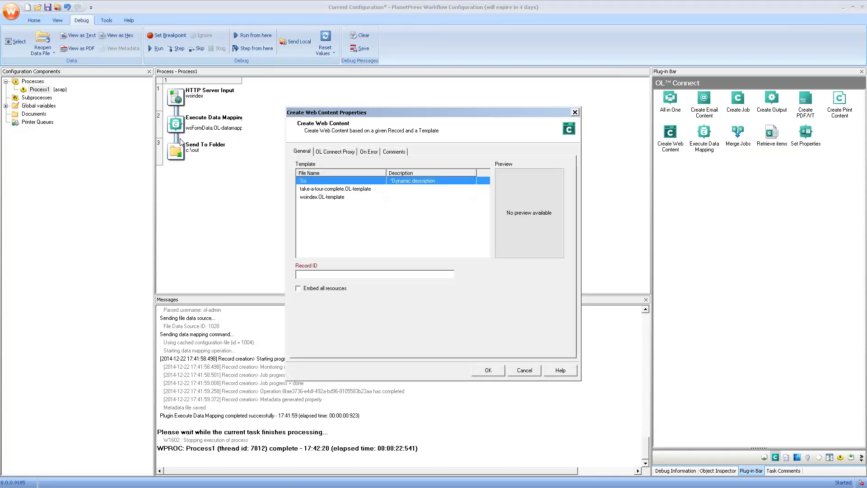
left_click(319, 197)
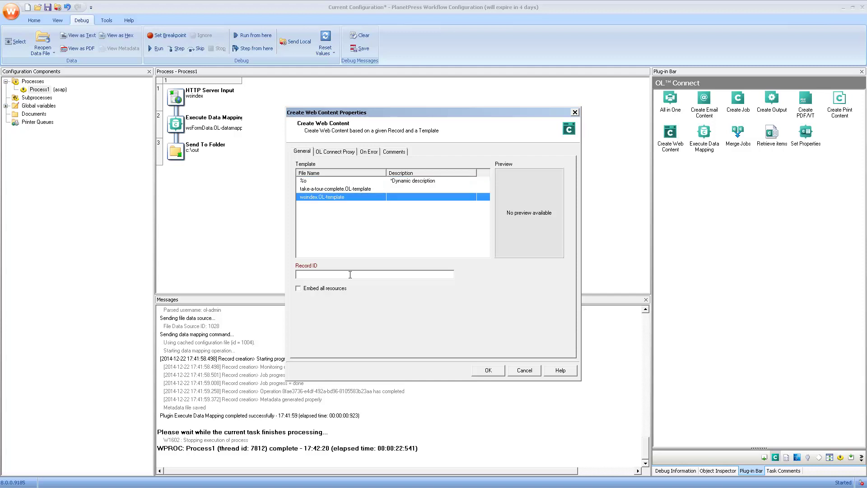
left_click(350, 275)
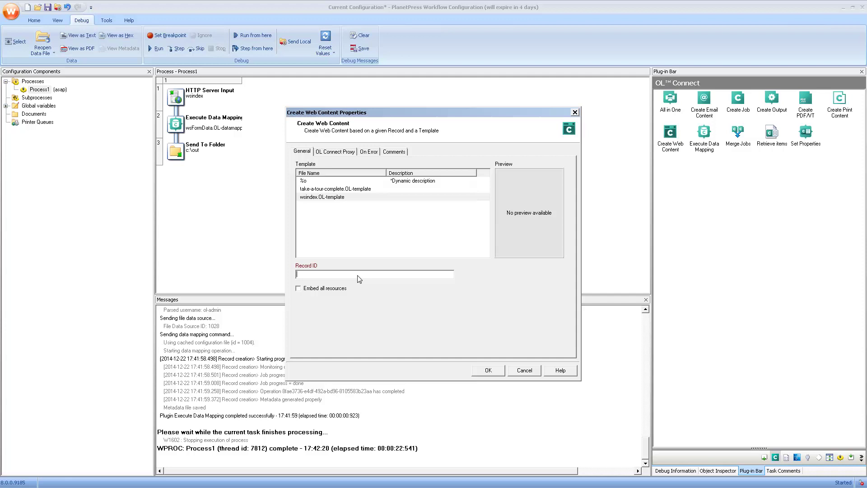
type("1")
left_click(477, 369)
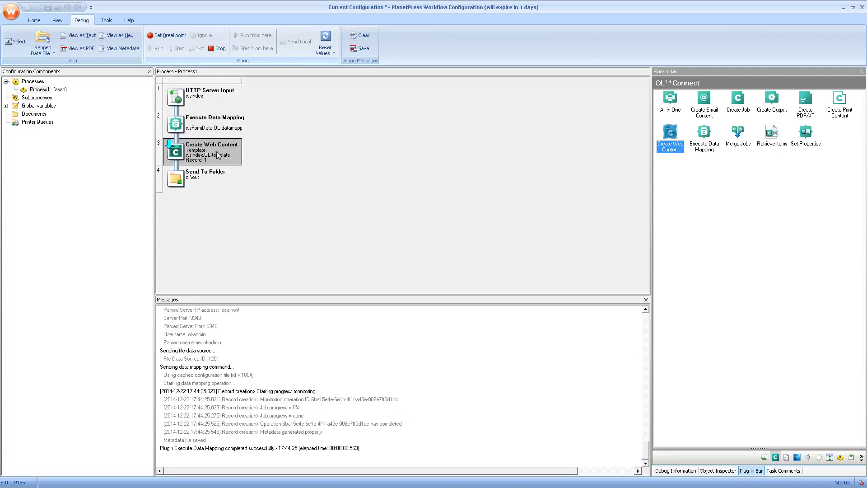
- Replace Record ID 1 with GetMeta(_vger_record_id[0], 10, Job.Group[0].Document[0]) from the document-level metadata
double_click(217, 155)
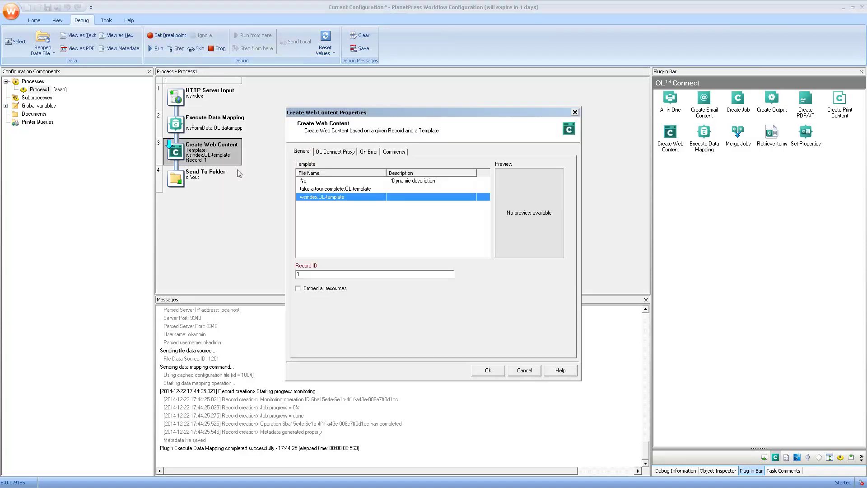
double_click(305, 274)
right_click(305, 273)
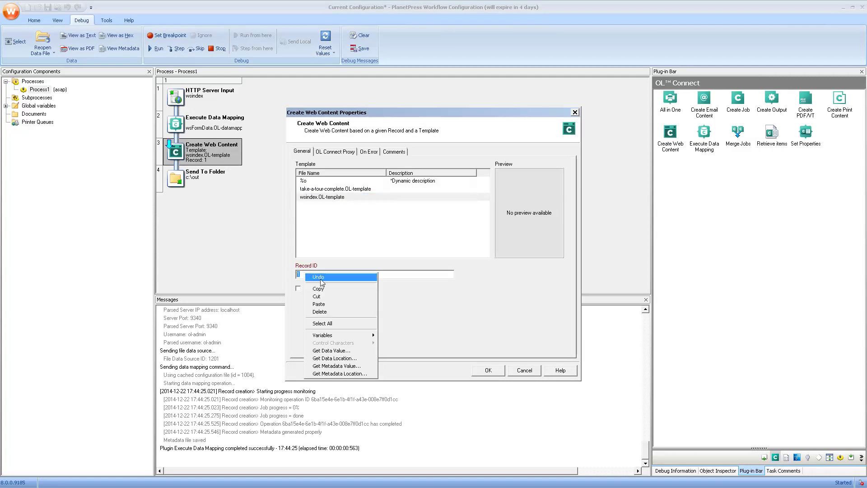
left_click(342, 377)
left_click(285, 219)
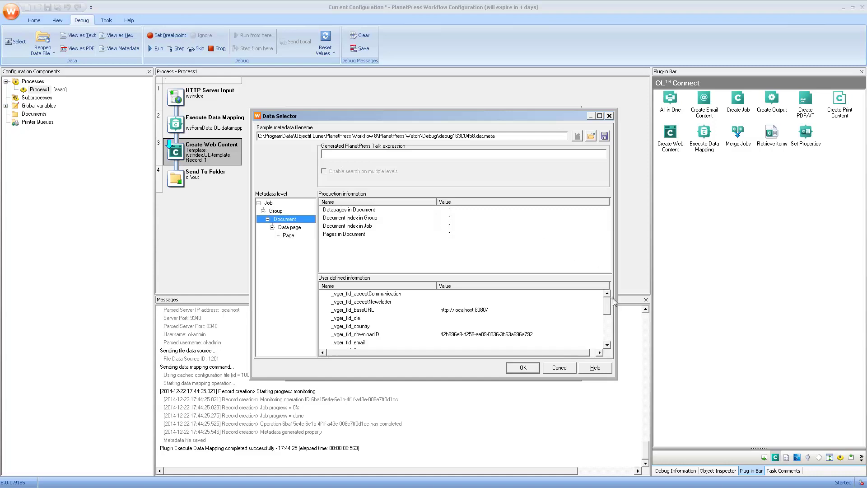
left_click_drag(608, 310, 607, 339)
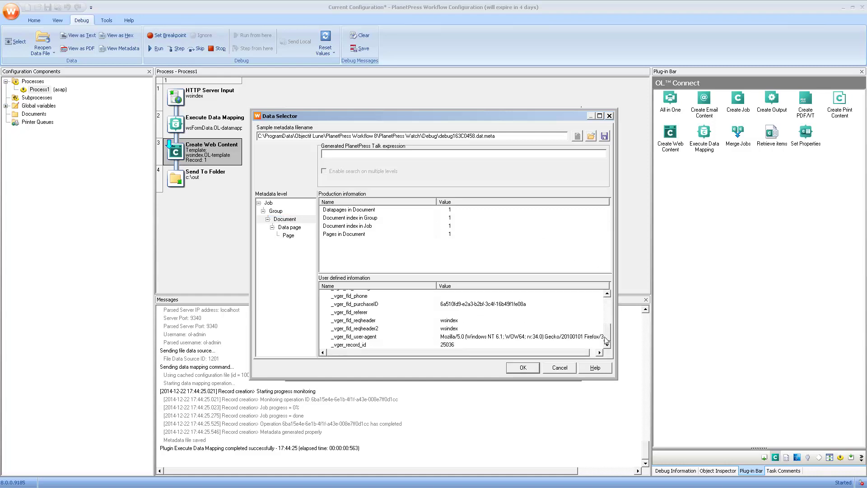
left_click(355, 345)
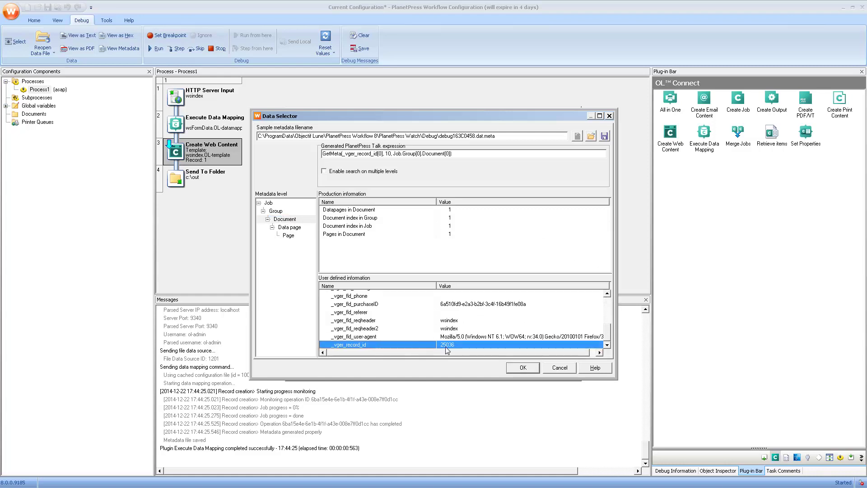
left_click(521, 368)
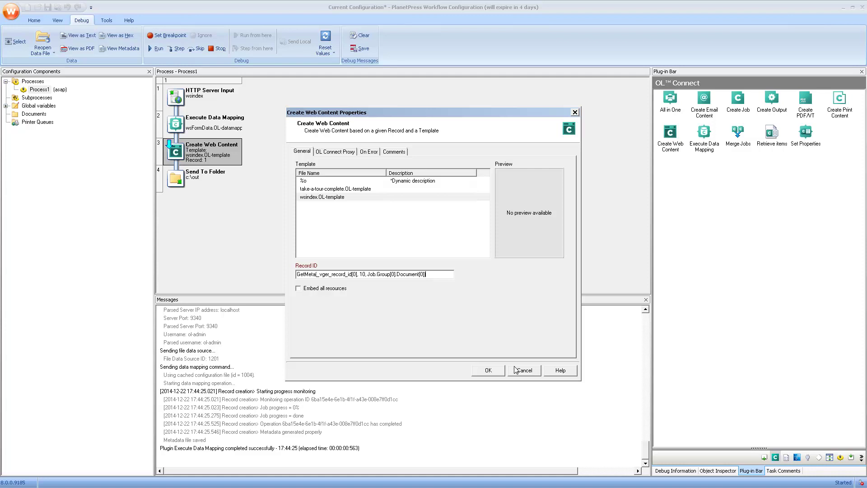
- Debug through data mapping and Create Web Content, then check the HTML job data as text
left_click(486, 370)
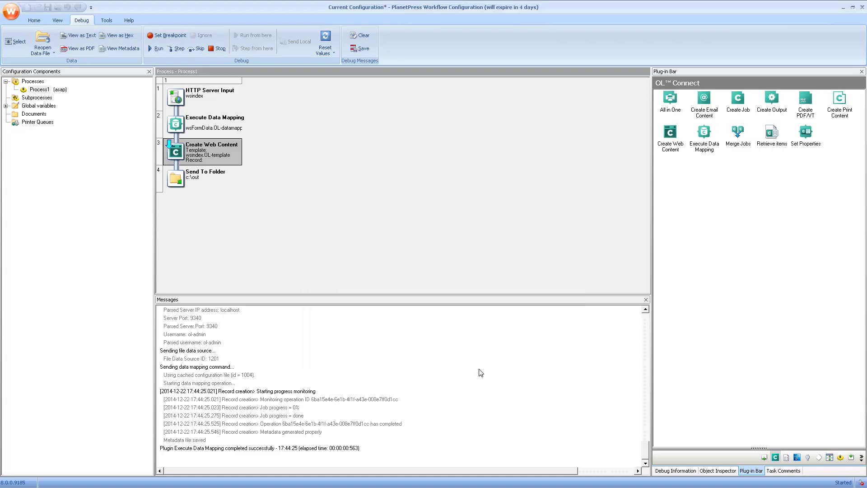
left_click(176, 48)
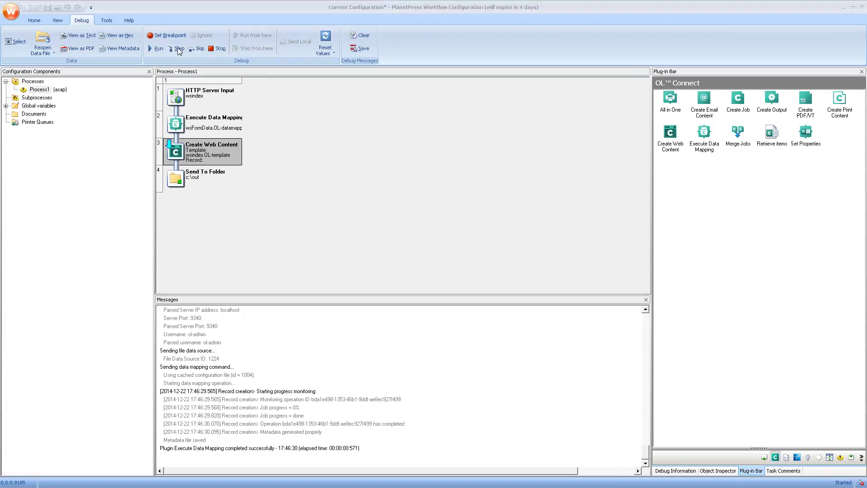
left_click(176, 49)
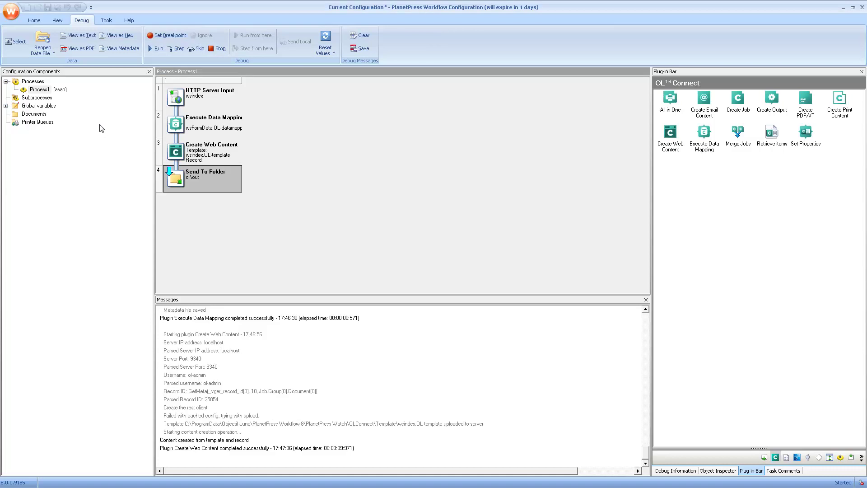
left_click(83, 39)
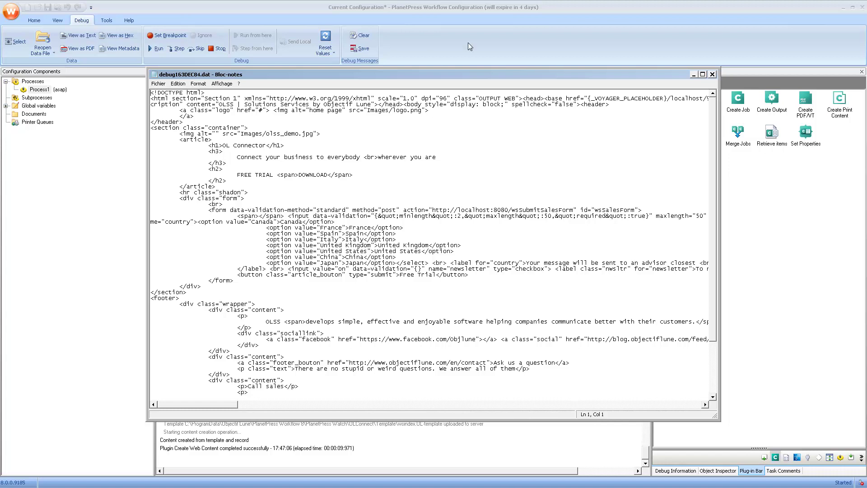
left_click(712, 75)
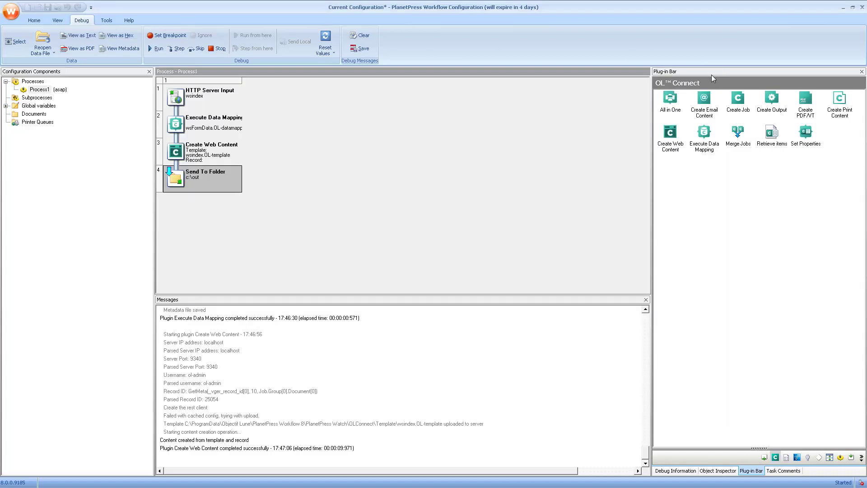
- Stop debugging and send the configuration to the Workflow service, accepting the user account warning
left_click(217, 49)
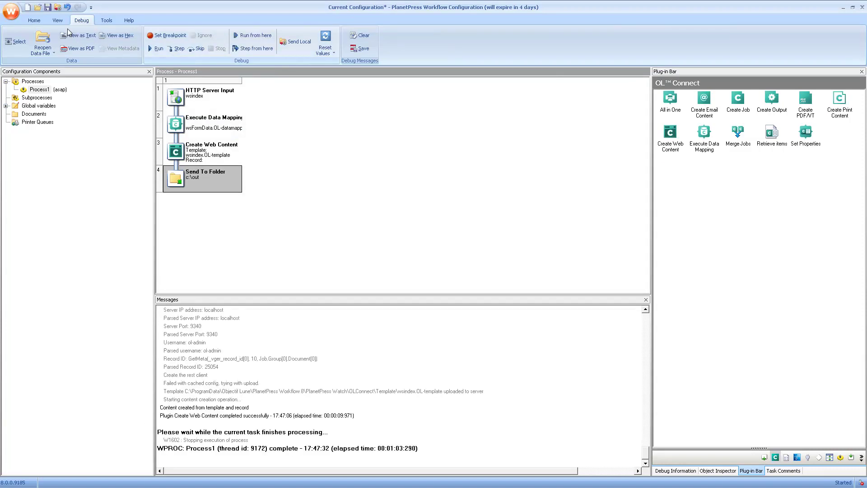
left_click(55, 9)
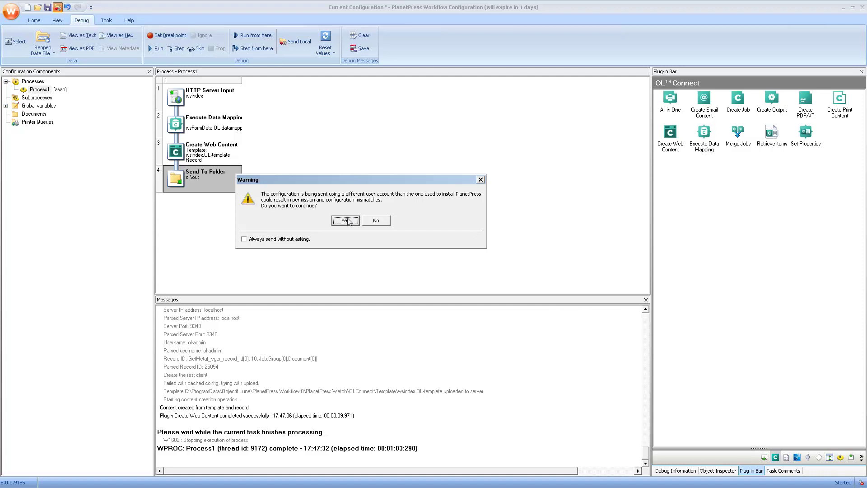
left_click(374, 223)
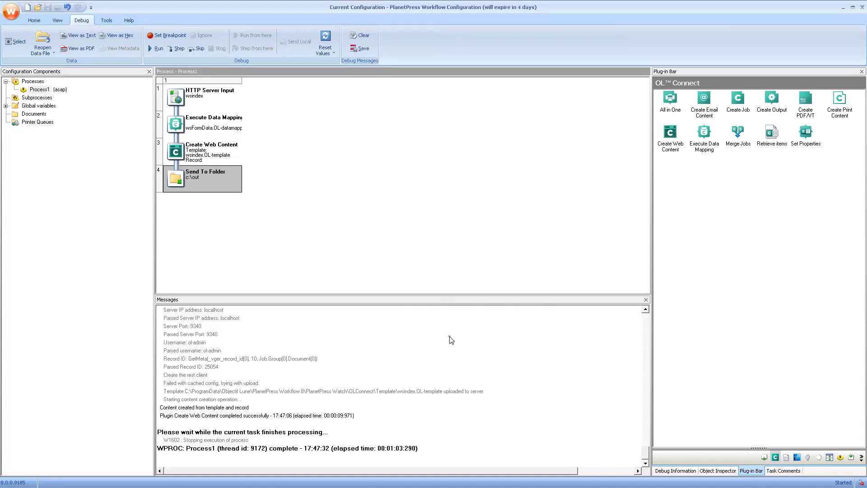
- Reload localhost:8080/wsindex in Firefox and open the PlanetPress Connect Demos site in a new tab
key("alt+Tab")
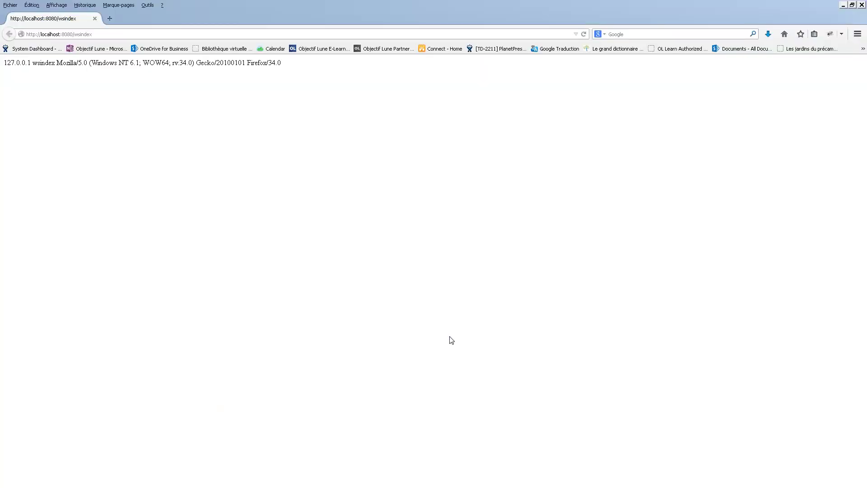
key("F5")
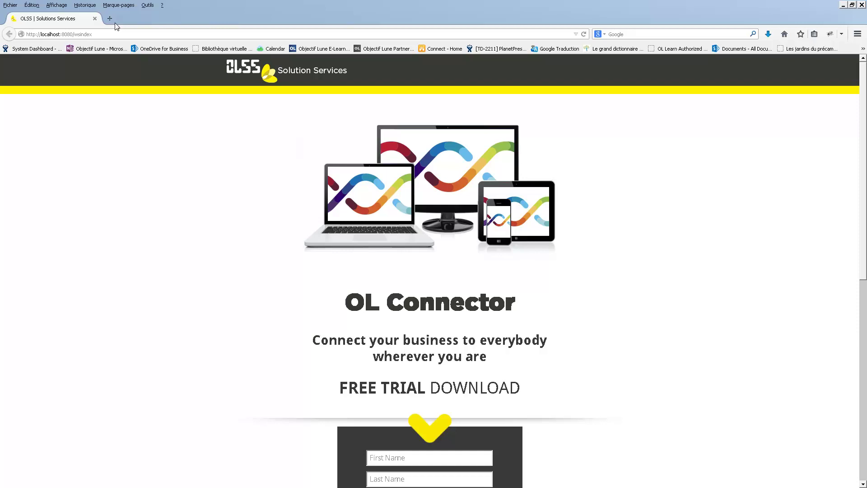
left_click(111, 19)
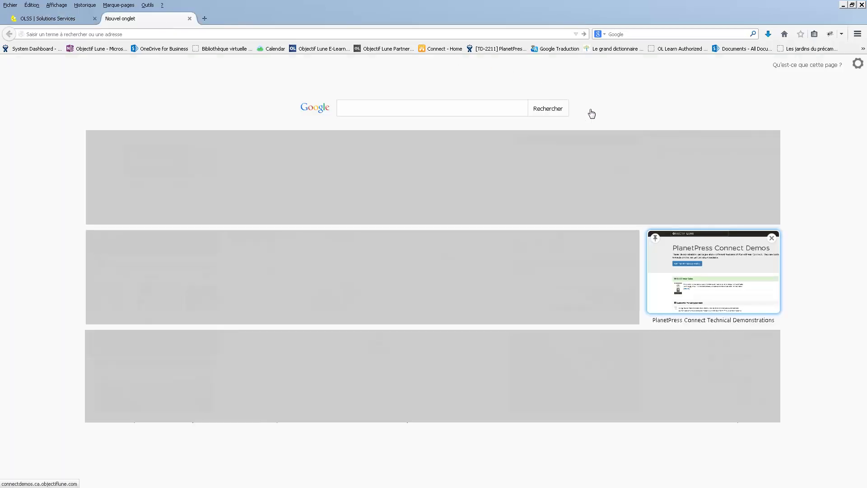
left_click(694, 286)
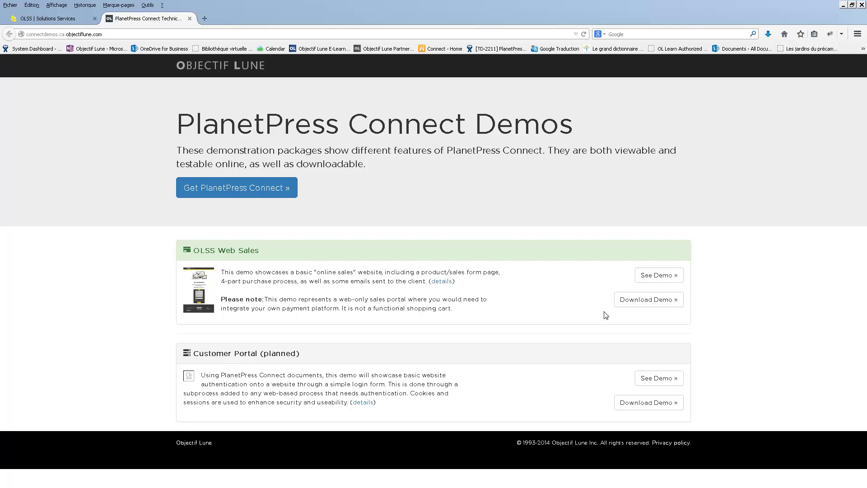
key("alt+Tab")
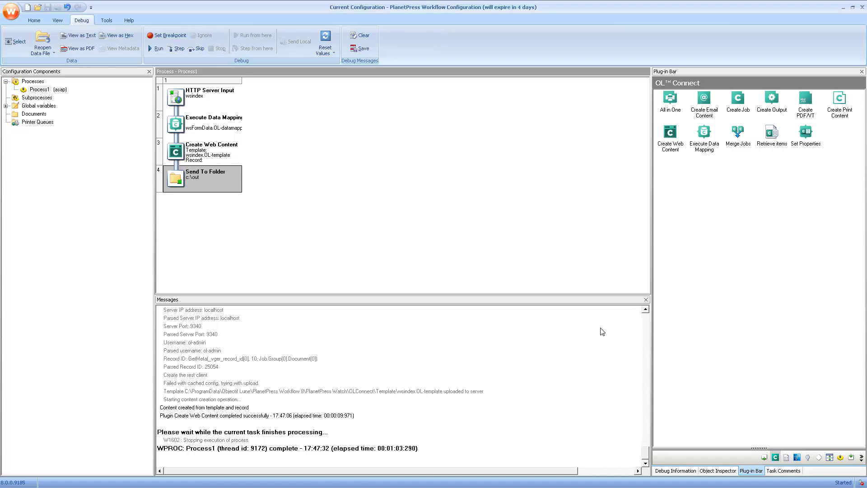
- Review the Execute Data Mapping step's OL Connect proxy settings
double_click(225, 130)
left_click(336, 152)
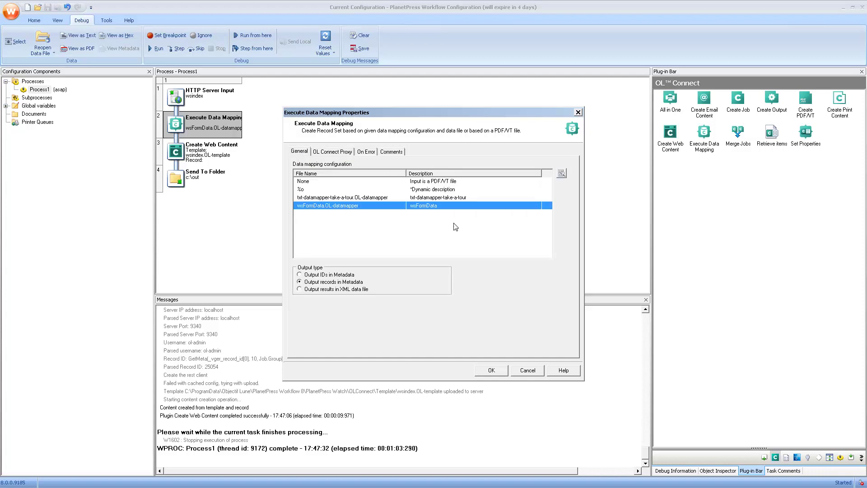
left_click(491, 370)
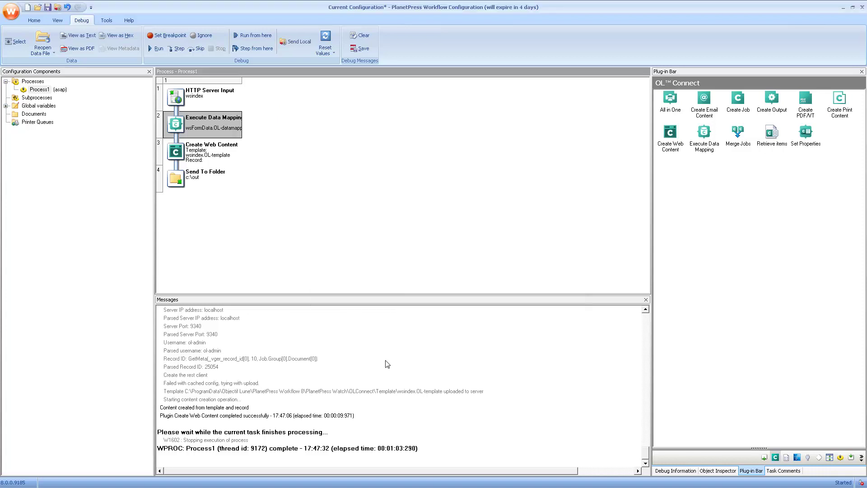
- Review Create Web Content's proxy settings (localhost, port 9340) and template, then show the output plug-ins
double_click(202, 156)
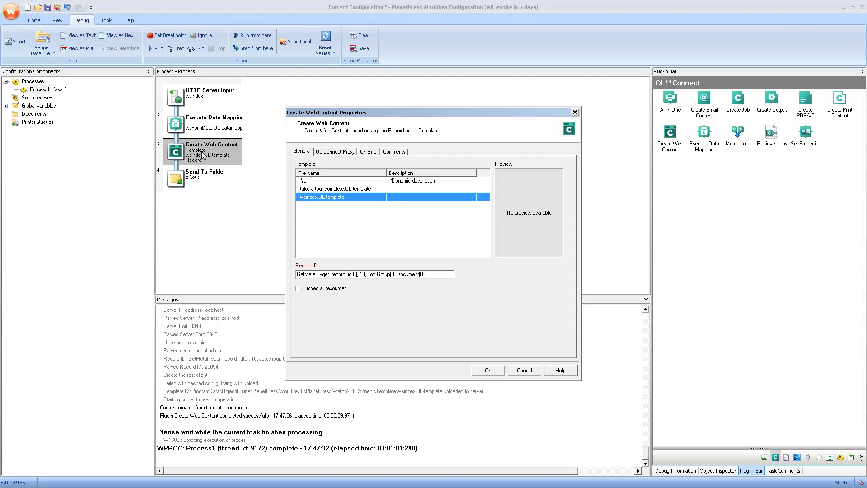
left_click(328, 154)
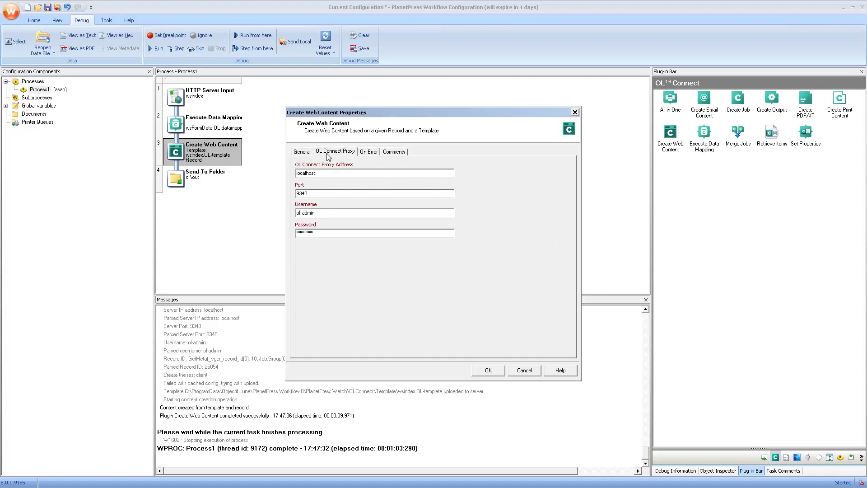
left_click(303, 152)
left_click(494, 370)
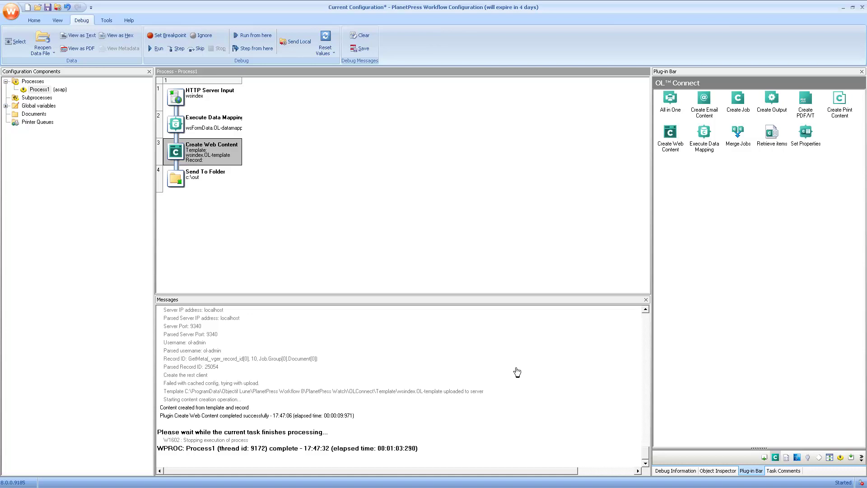
left_click(764, 457)
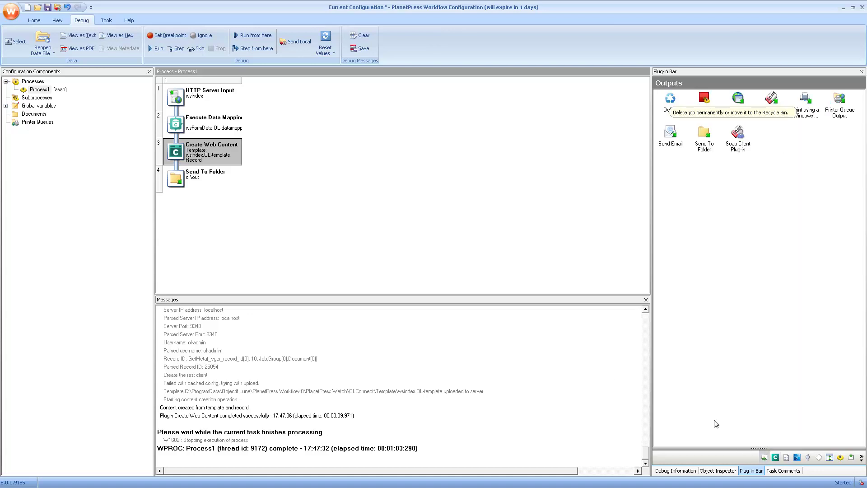
- Replace Send To Folder with a Delete step that deletes jobs permanently, without the recycle bin
left_click_drag(670, 100, 182, 178)
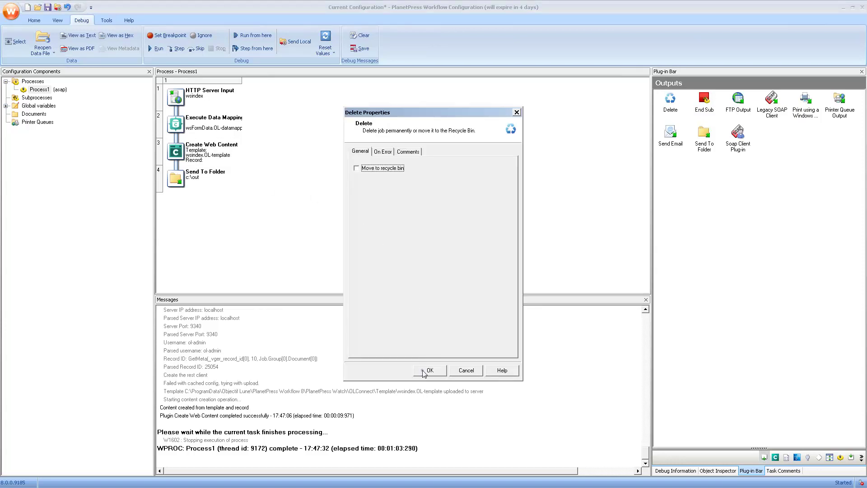
left_click(424, 373)
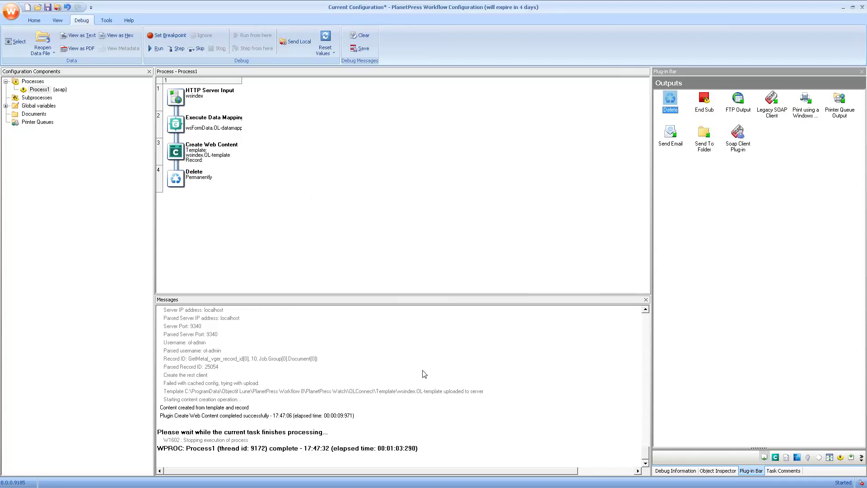